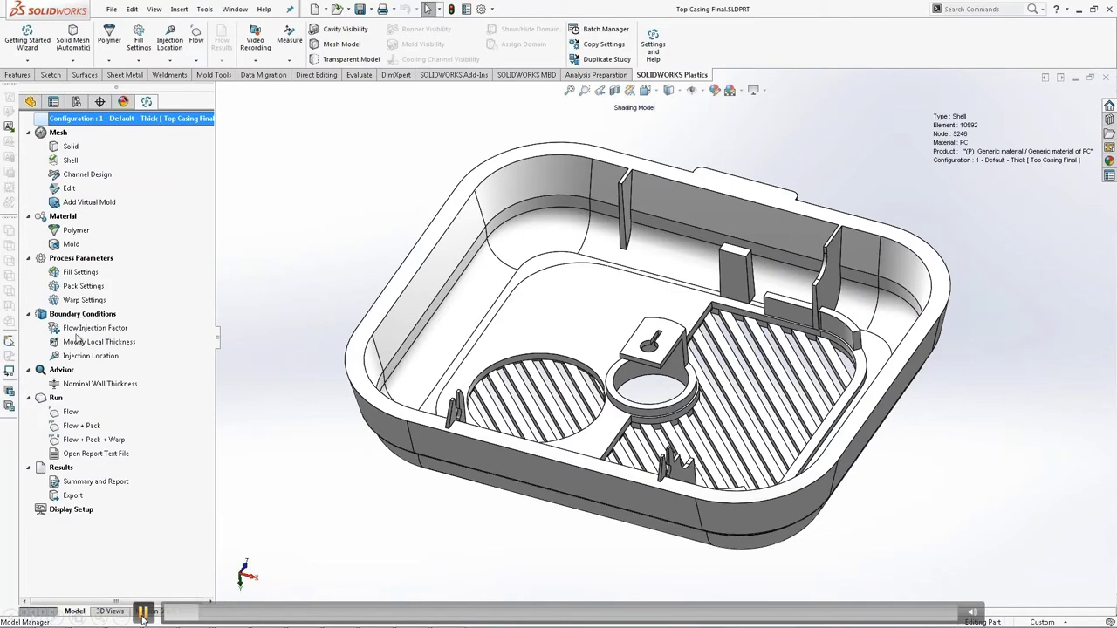
Place one injection location on the casing's far rim edge beside the small tab.
double_click(84, 354)
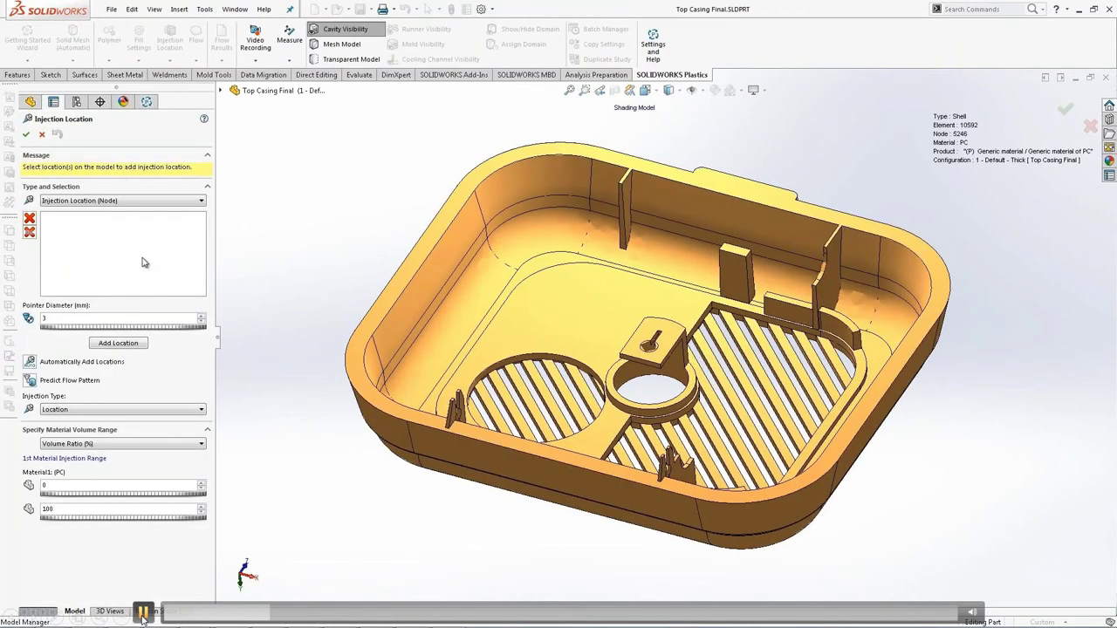
click(735, 180)
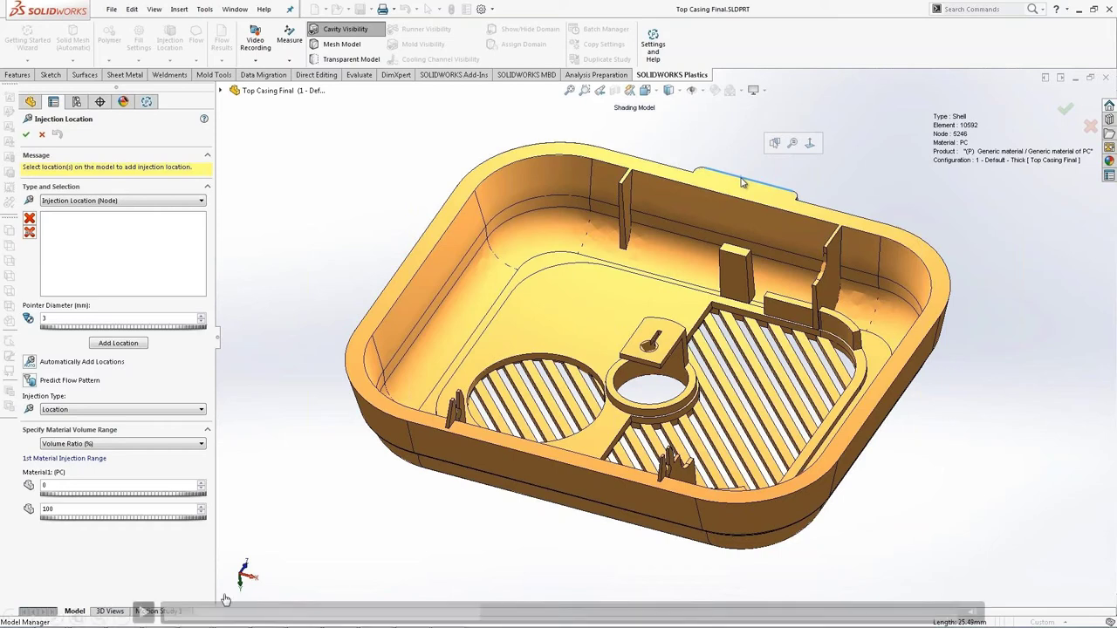
click(142, 612)
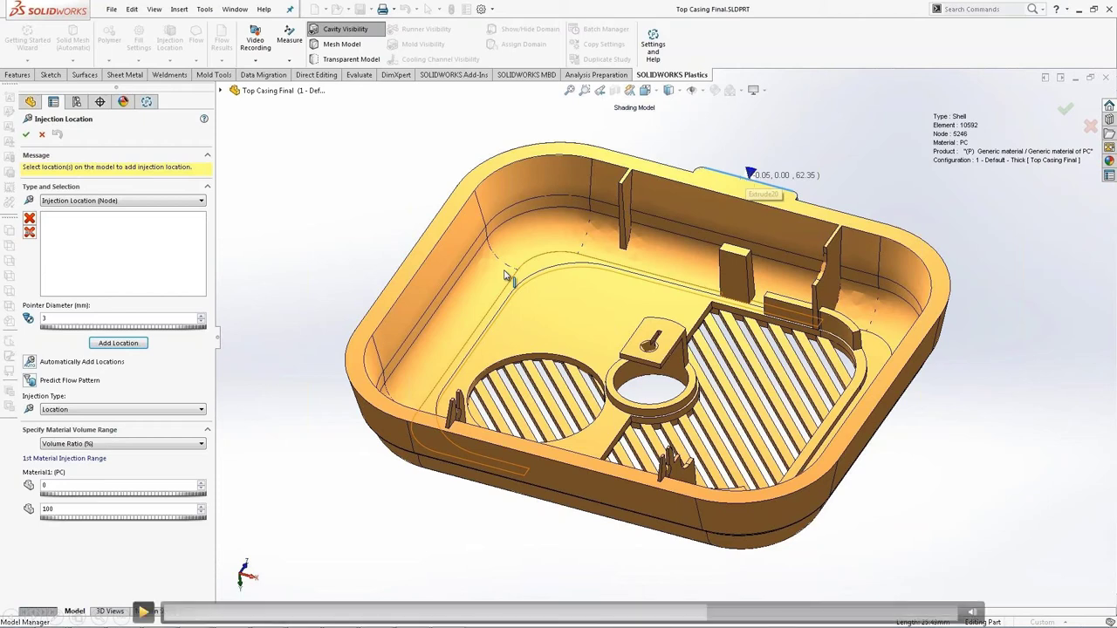
click(104, 345)
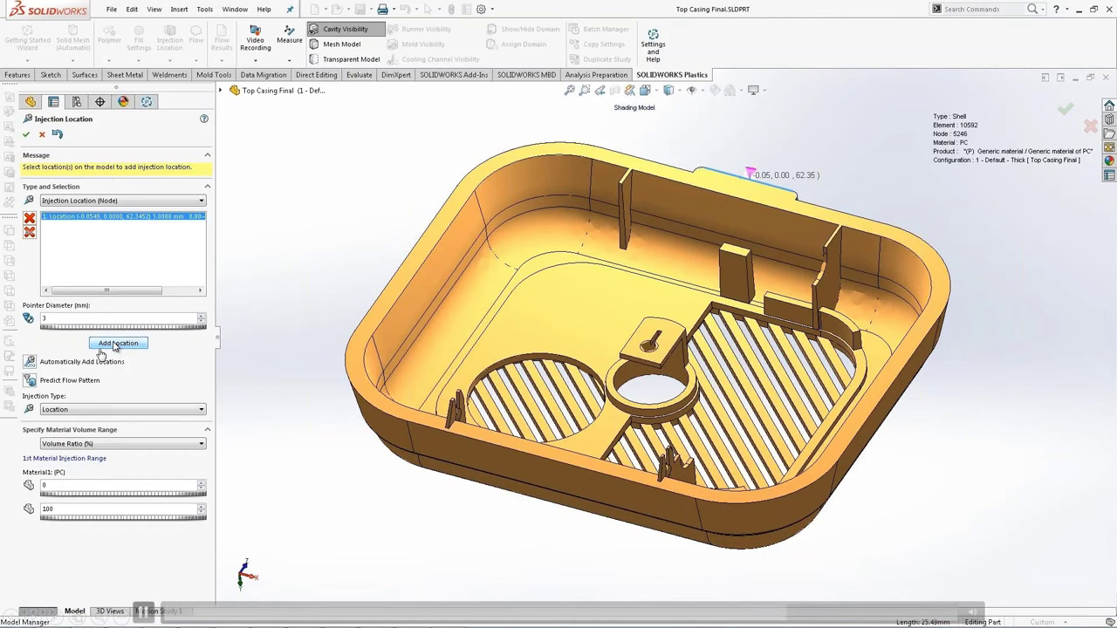
click(27, 137)
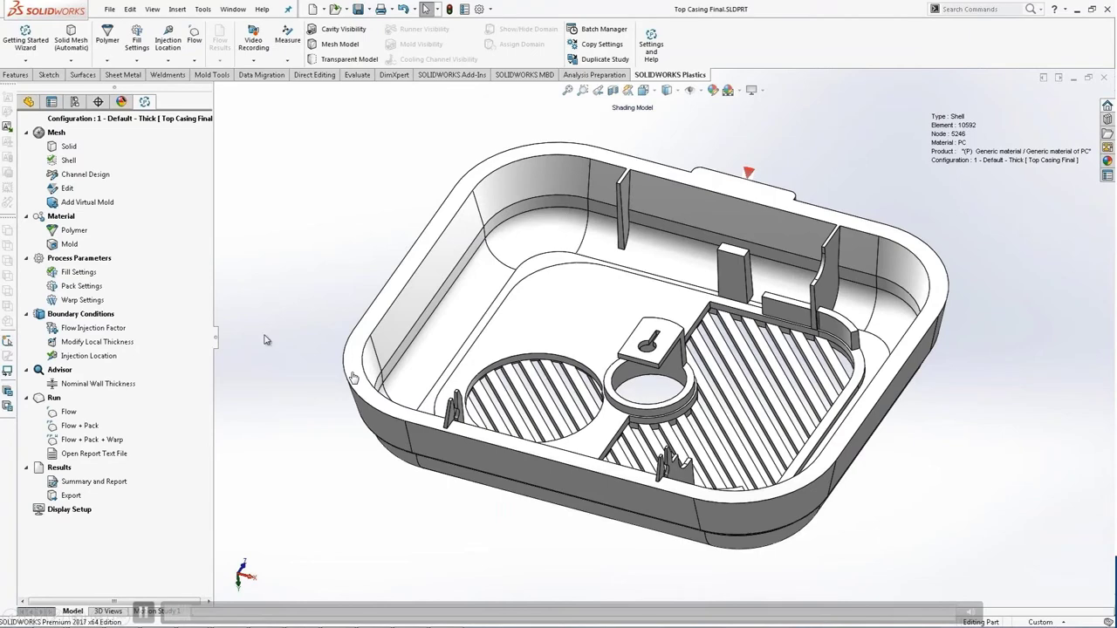
click(61, 413)
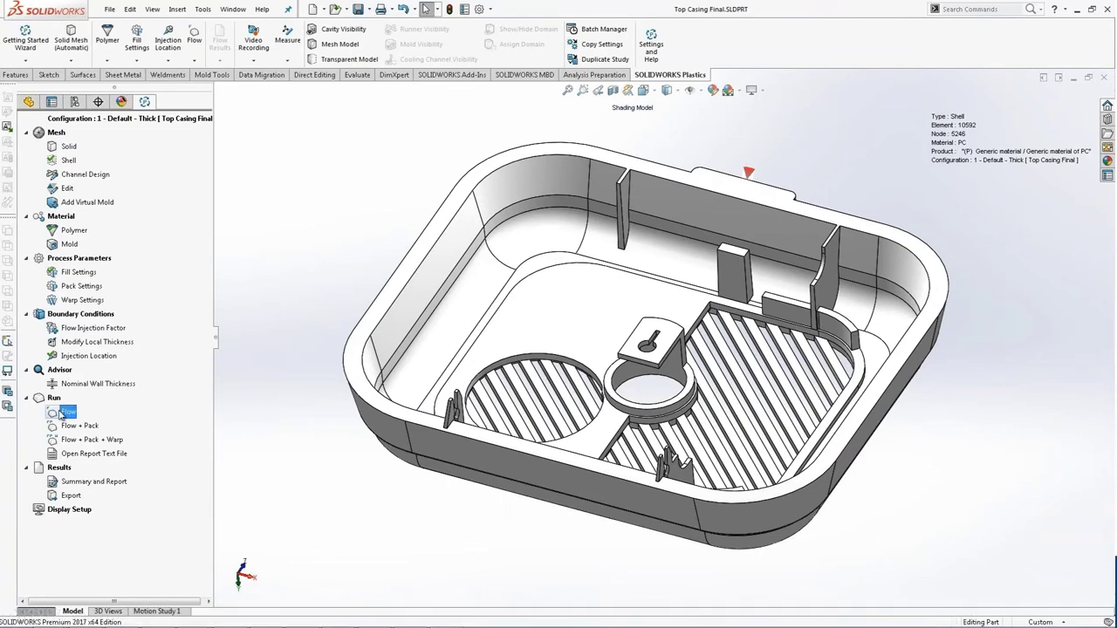
Run the Flow analysis until Top Casing Final shows a 0.0063–2.0775 sec fill time.
double_click(61, 413)
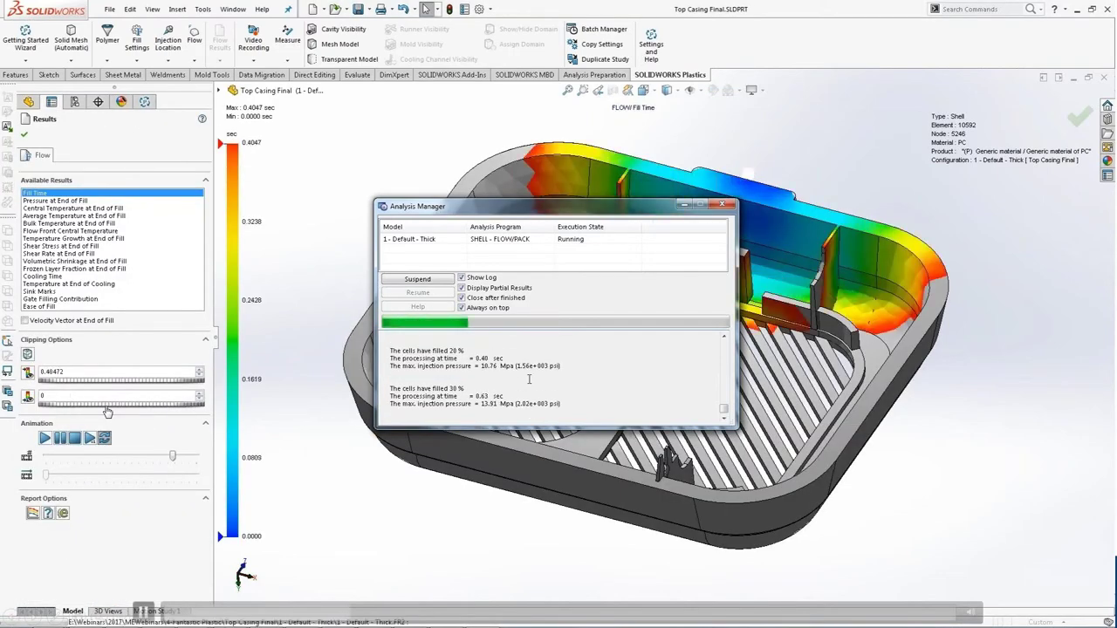
drag(555, 206, 463, 109)
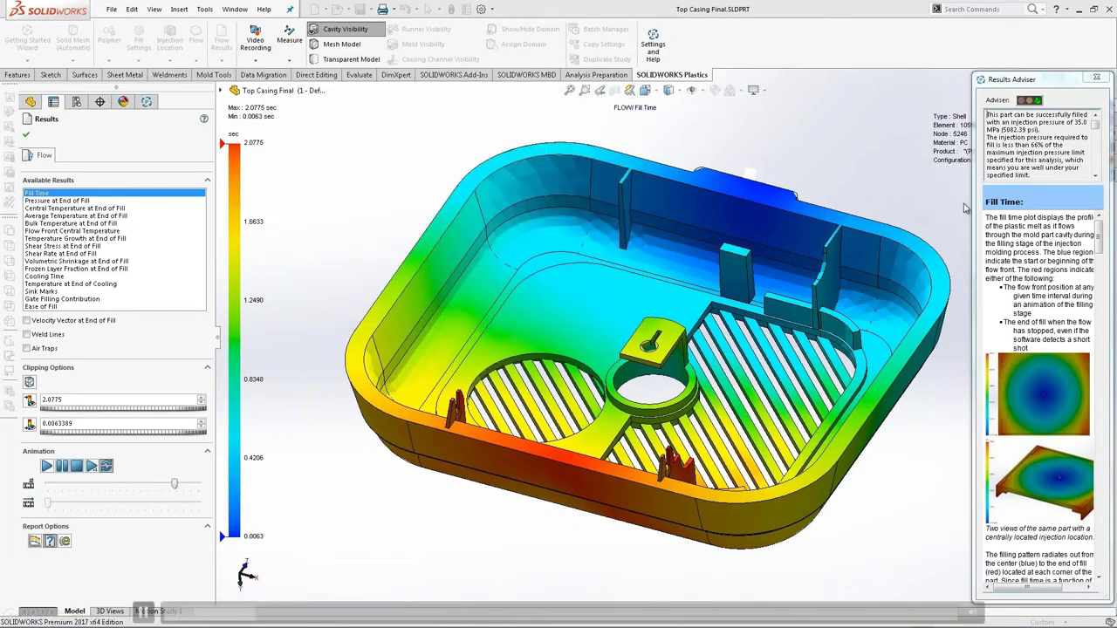
Read the Fill Time advice on injection pressure, then close the Results Adviser.
drag(975, 203, 805, 203)
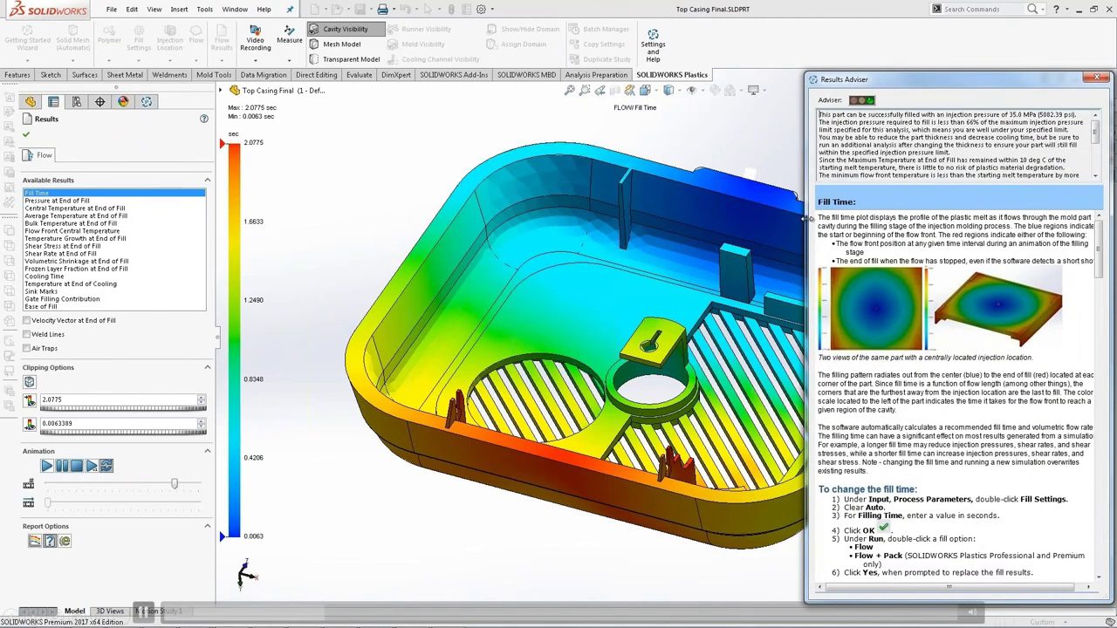
drag(818, 115, 972, 152)
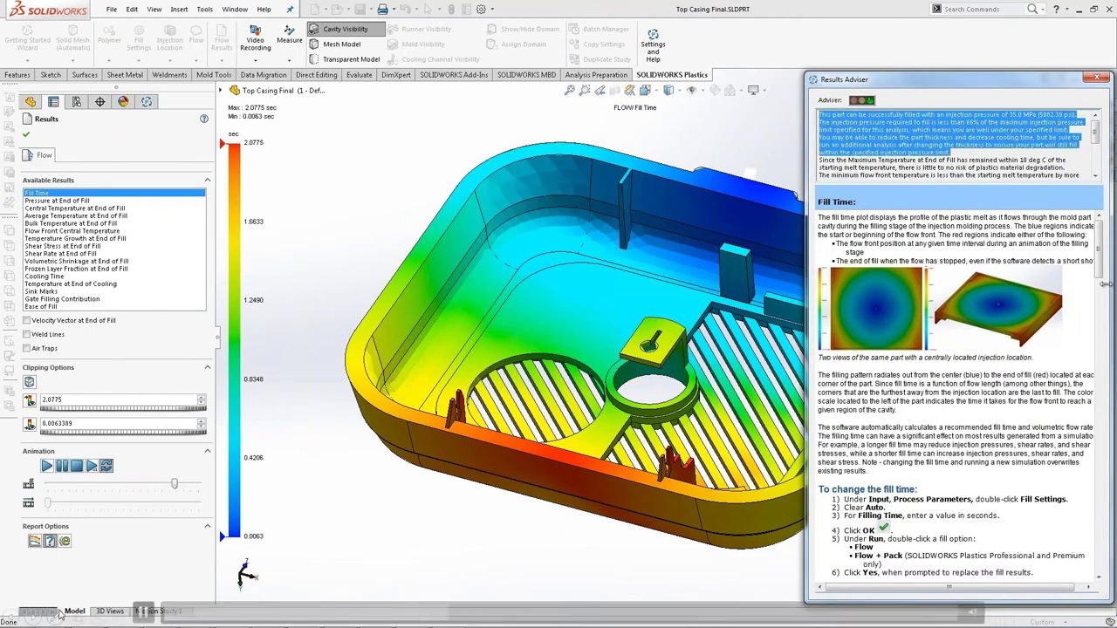
drag(1098, 253, 1110, 305)
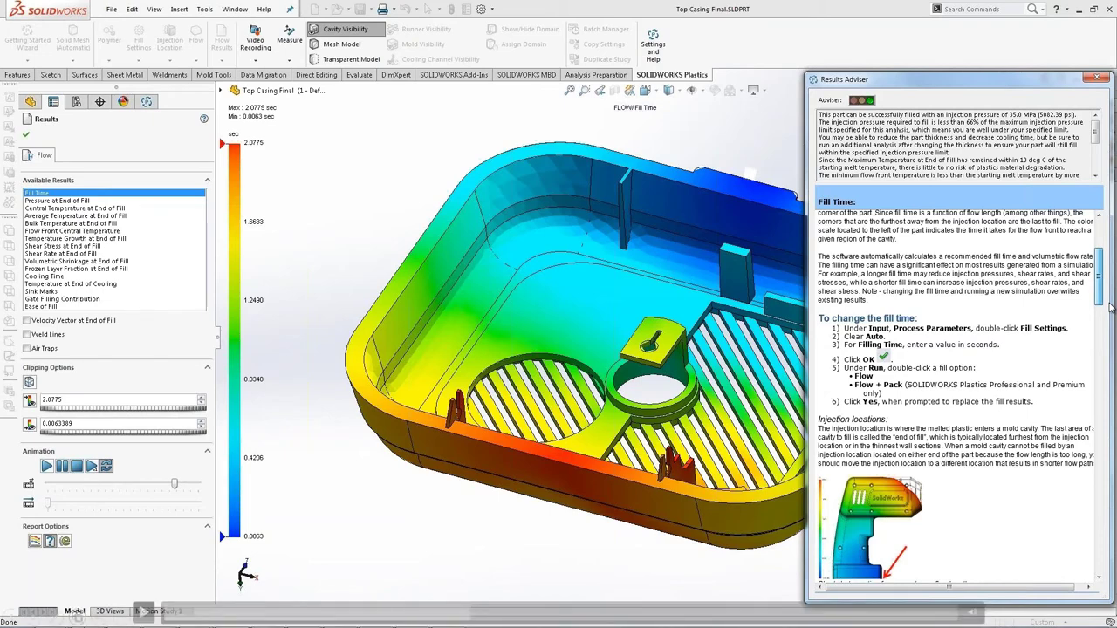
scroll(1113, 374, down, 8)
scroll(1110, 366, down, 6)
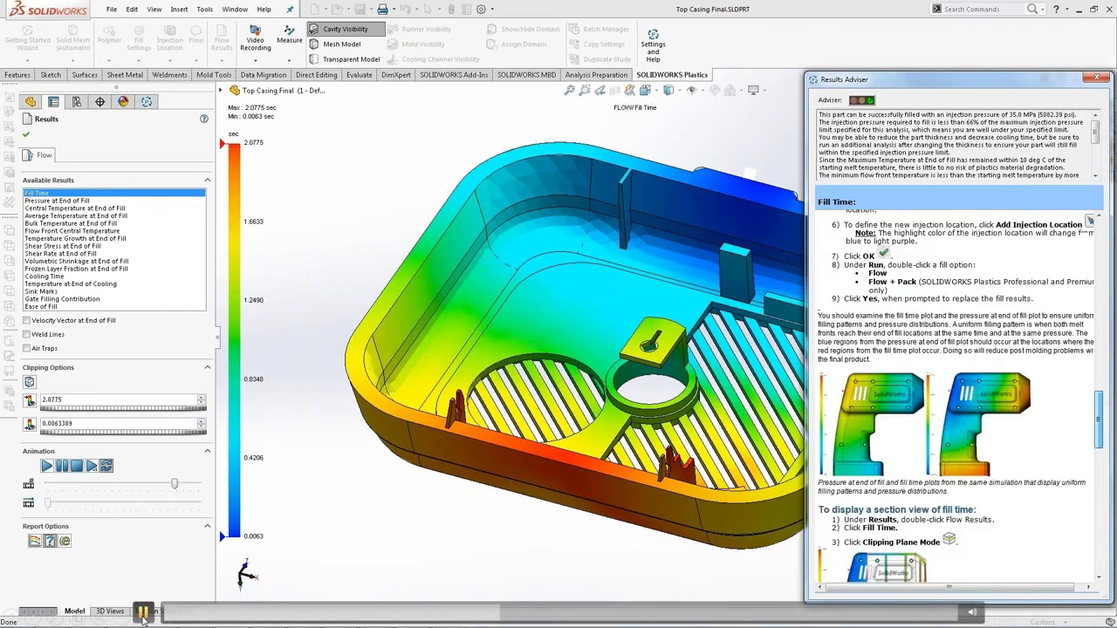
scroll(1106, 354, up, 6)
scroll(1107, 351, up, 8)
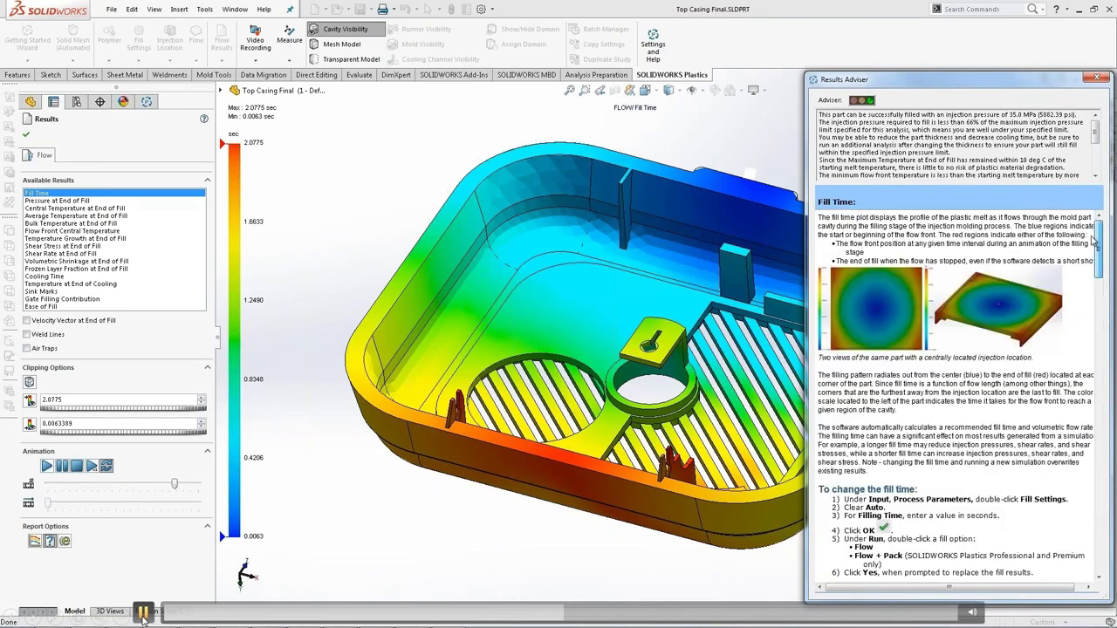
click(1096, 79)
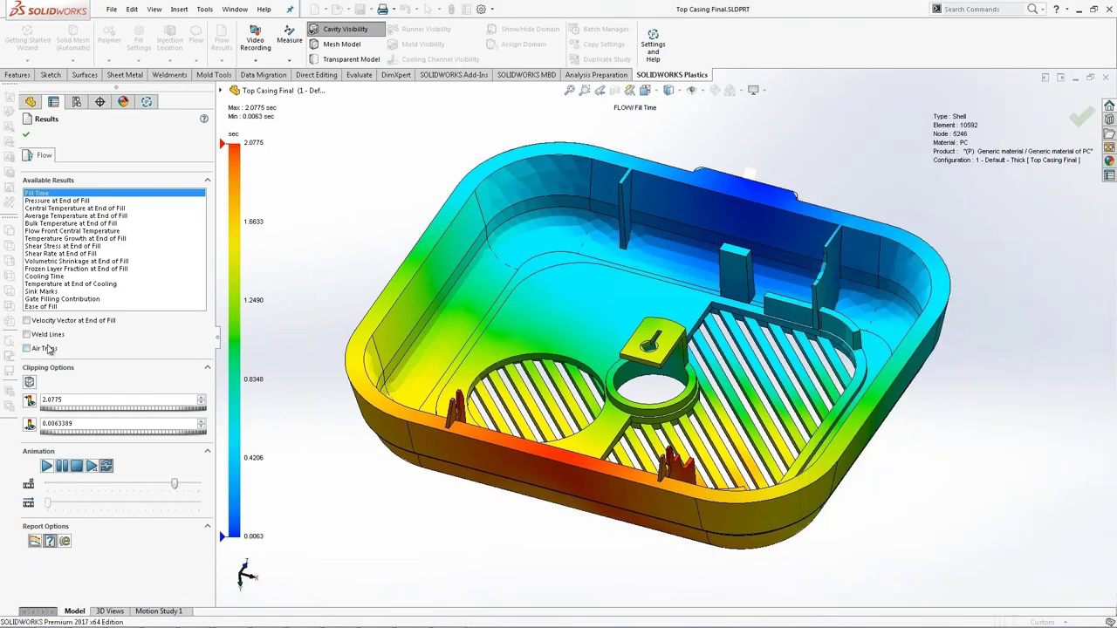
click(46, 466)
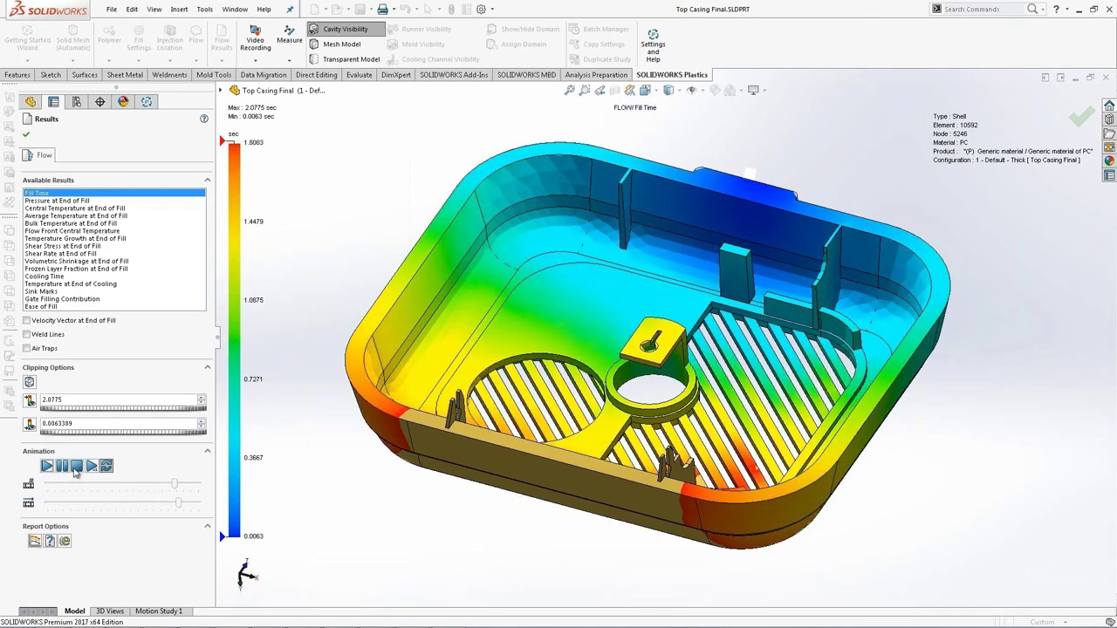
click(76, 467)
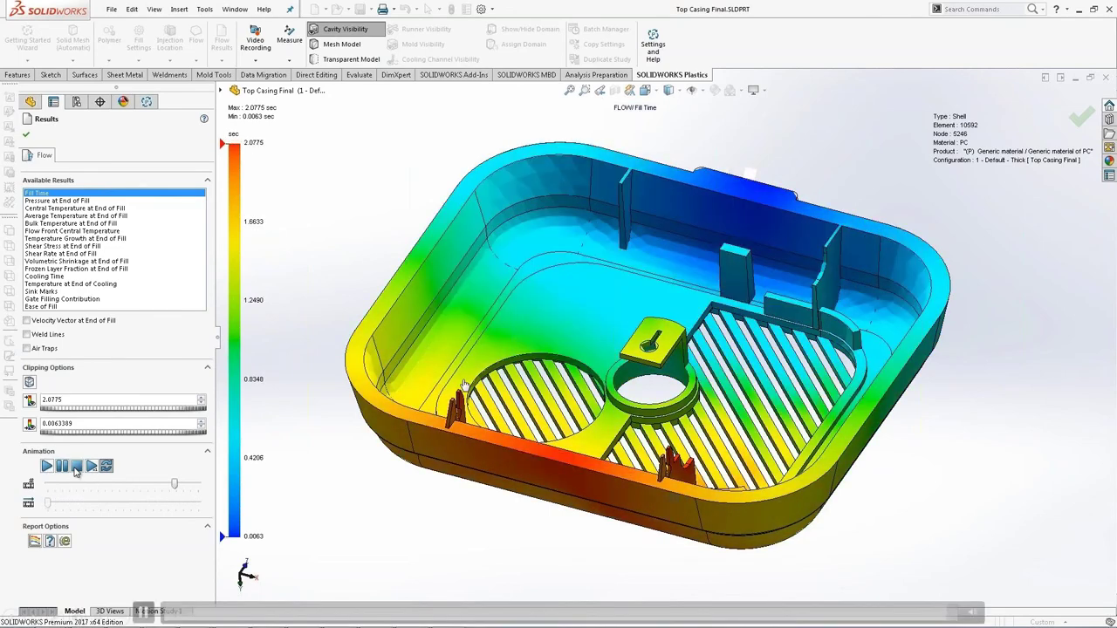
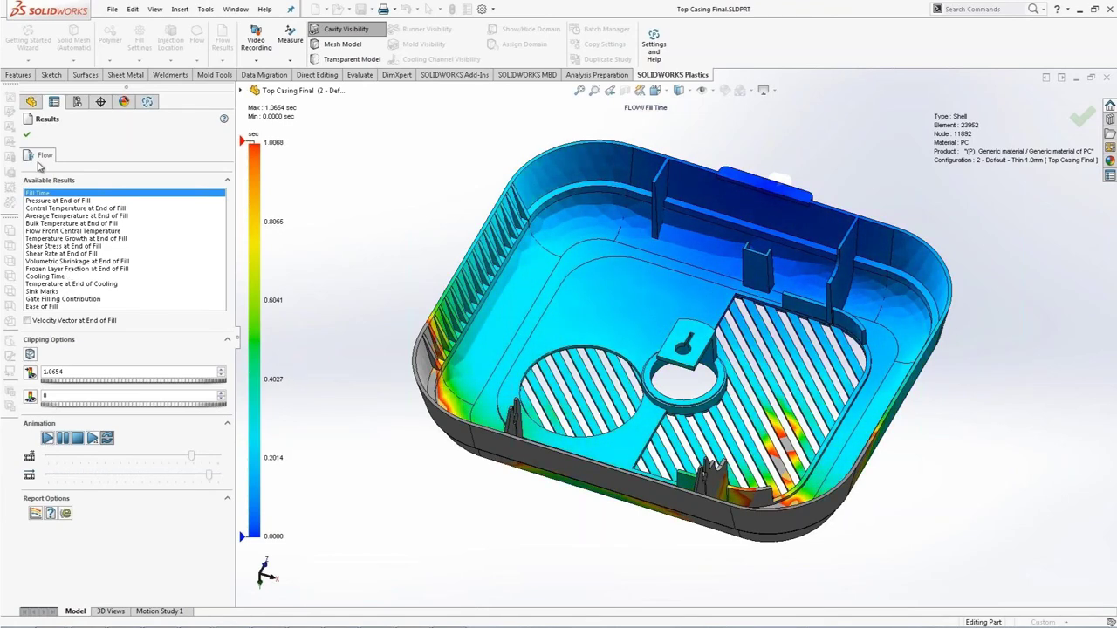
Close the fill time results and show the Step 9 Gate Change slide with its 46.99 MPa pressure plot.
click(27, 134)
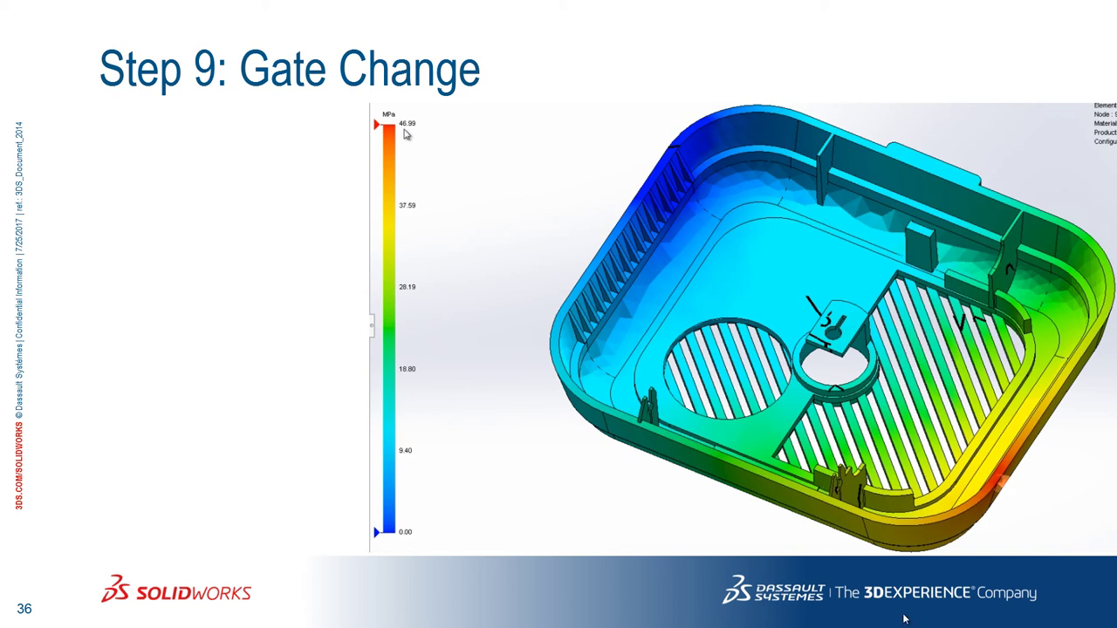
Leave the Gate Change slide for the 4 - PC - Gate 2 fill time results (0.0032–2.0964 sec).
click(585, 417)
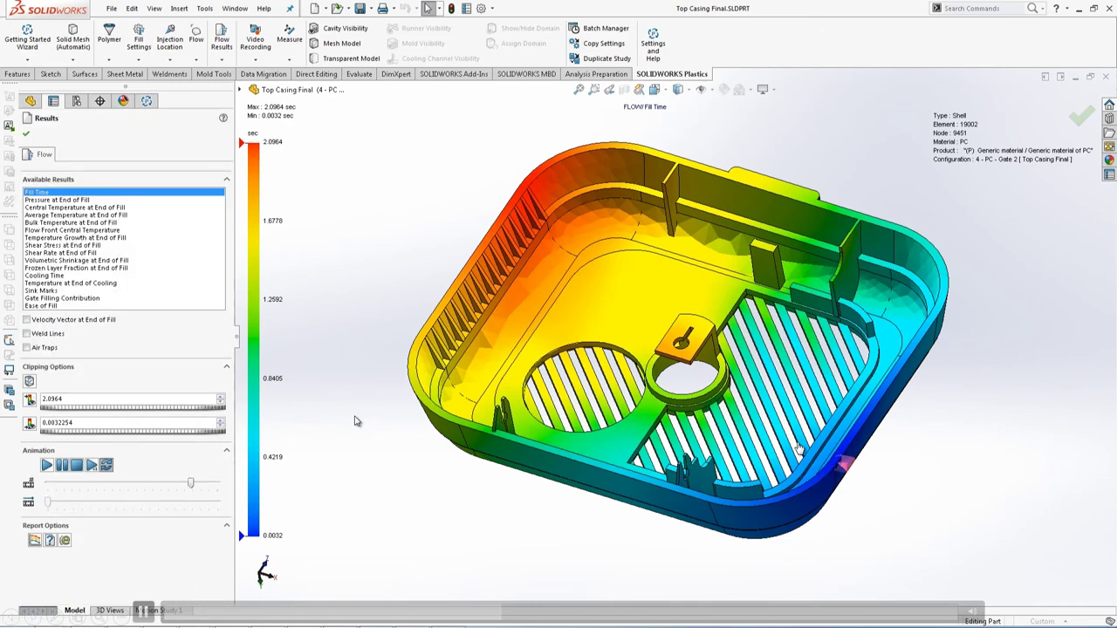
Orbit the casing and replay the Gate 2 fill time animation to watch the melt front.
middle_drag(868, 480, 843, 511)
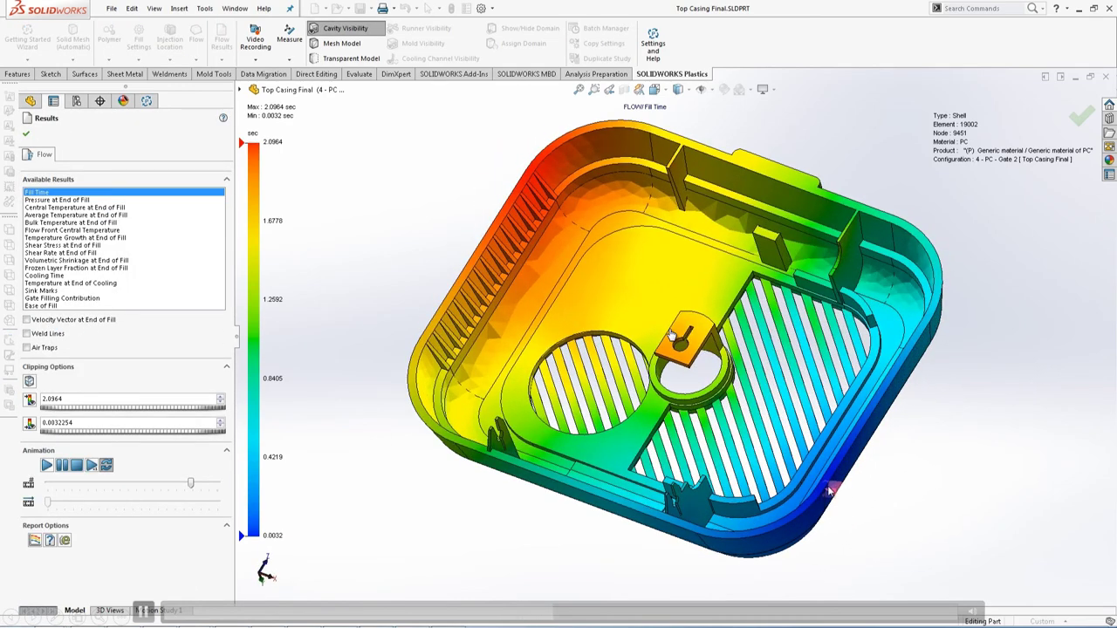
click(47, 465)
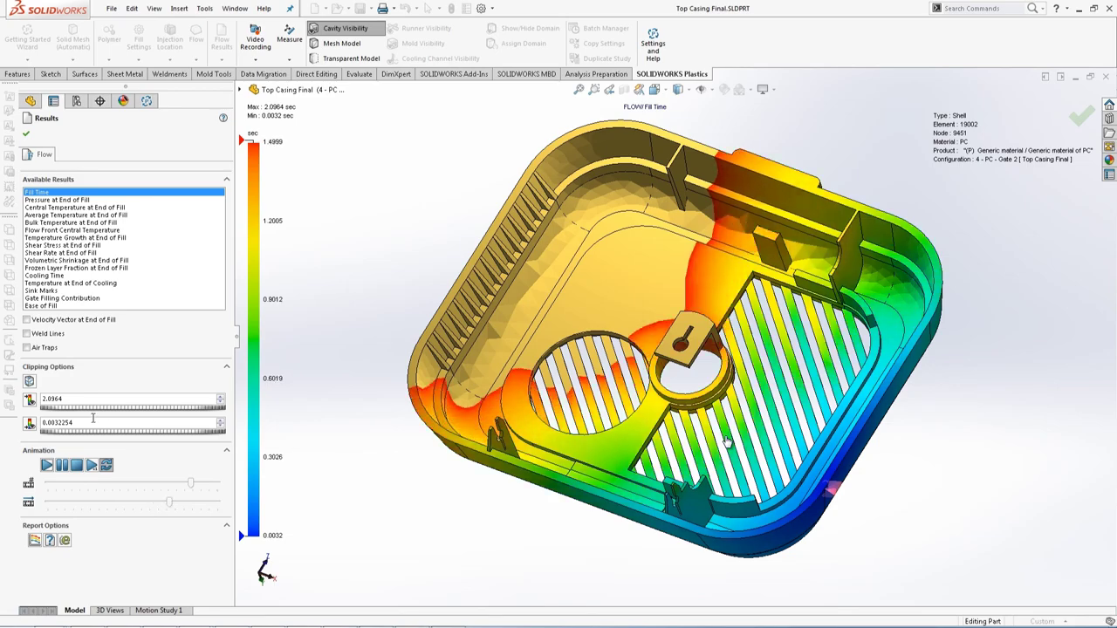
Review the Gate 2 weld lines and end-of-fill pressure, then close the results.
click(27, 333)
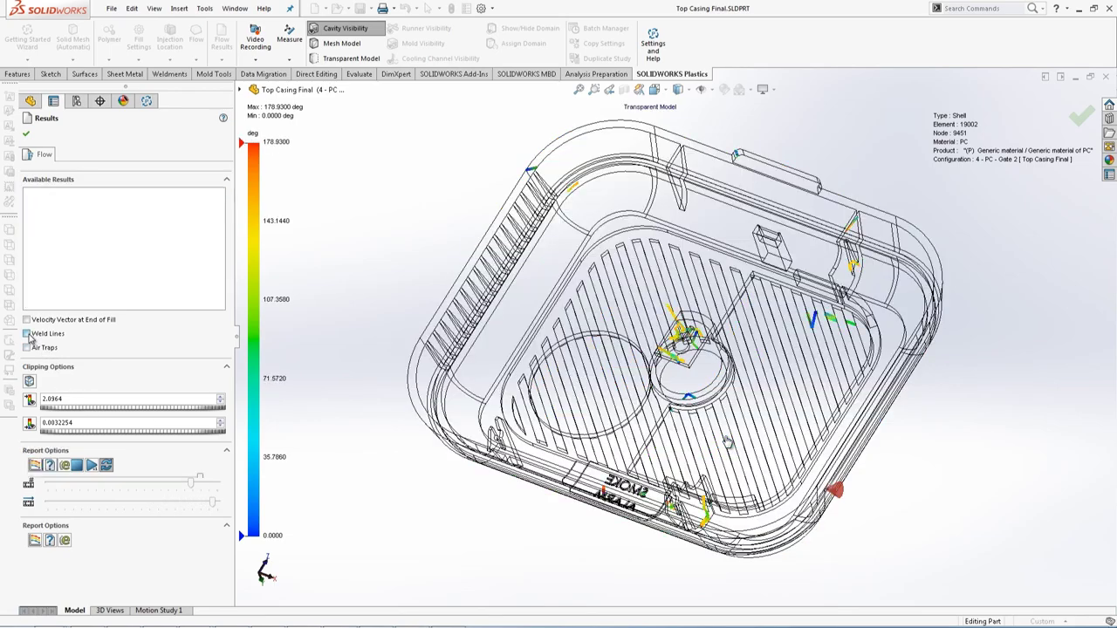
middle_drag(540, 398, 557, 382)
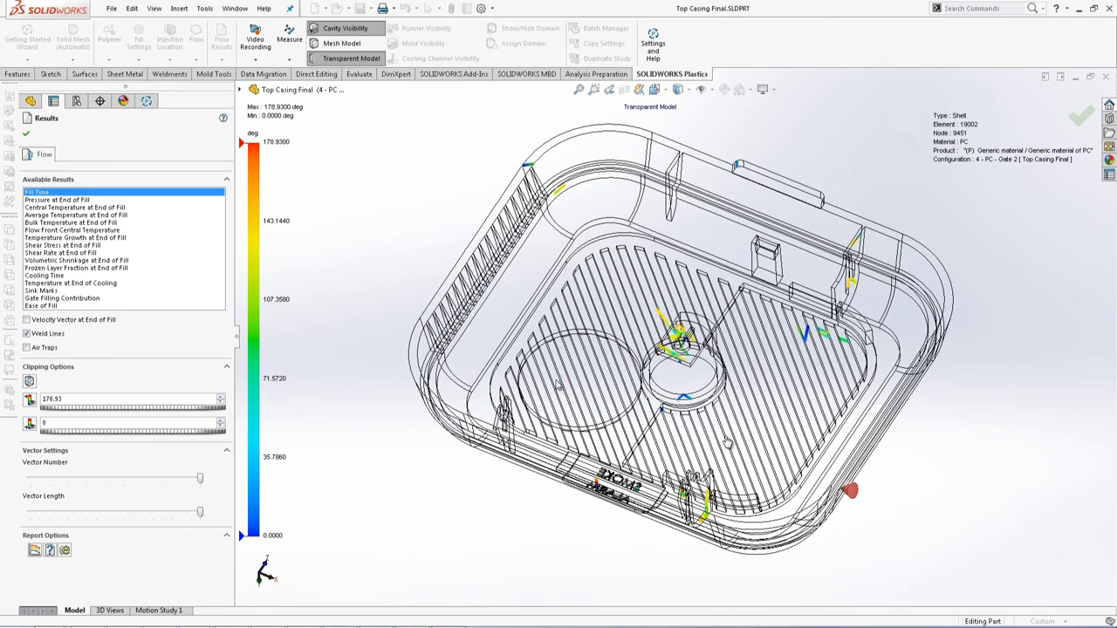
click(38, 201)
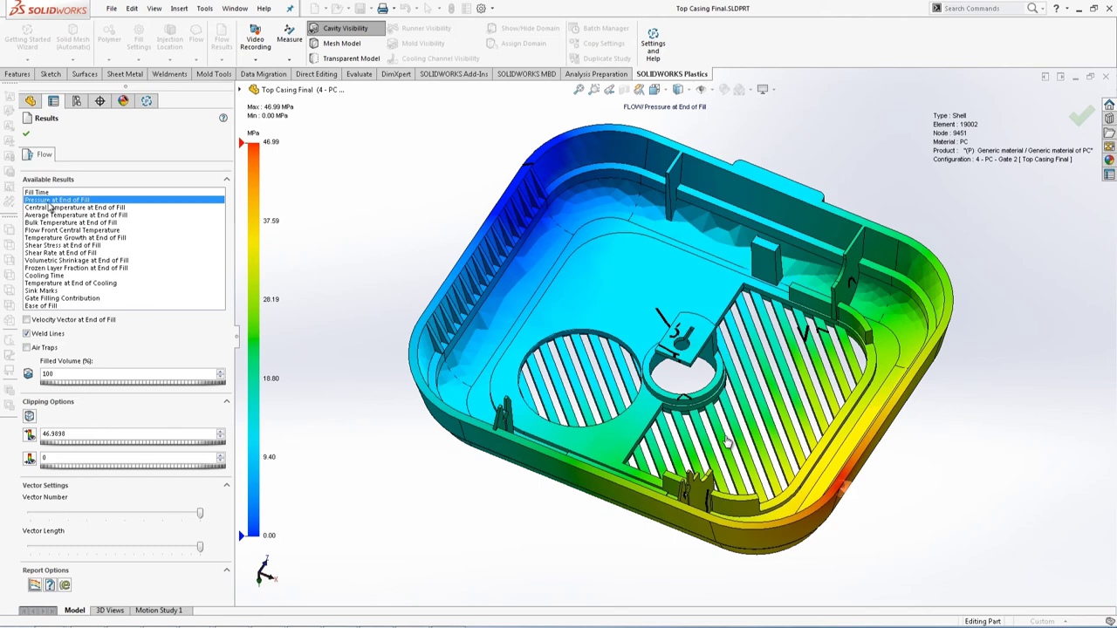
click(27, 133)
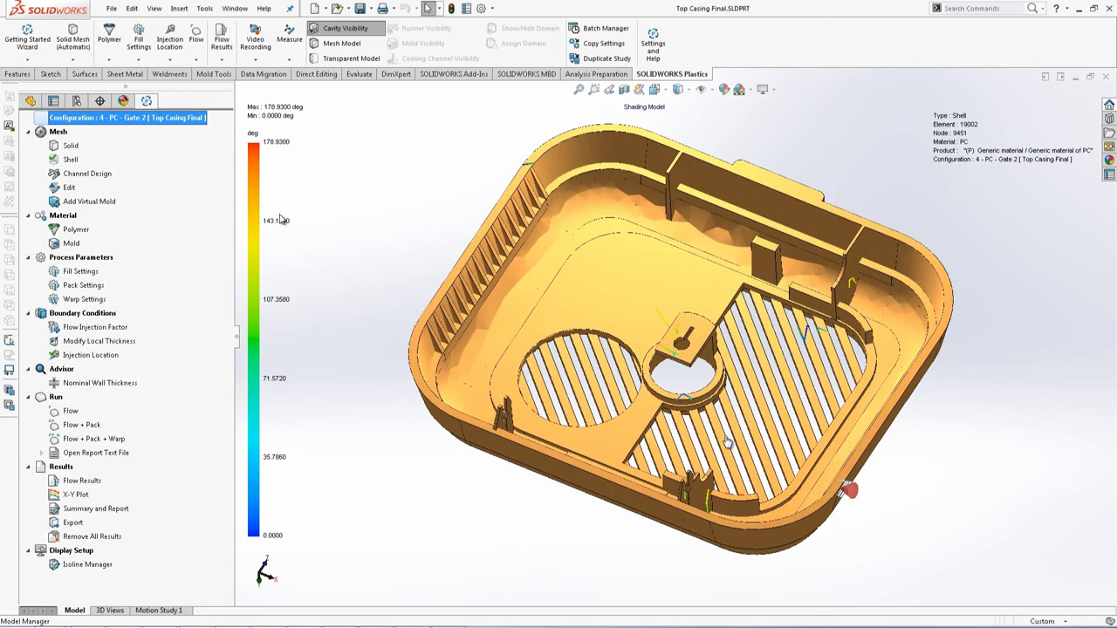
Activate the 5 - ABS+PC configuration and display its fill time plot (0.0032–2.0967 sec).
click(417, 219)
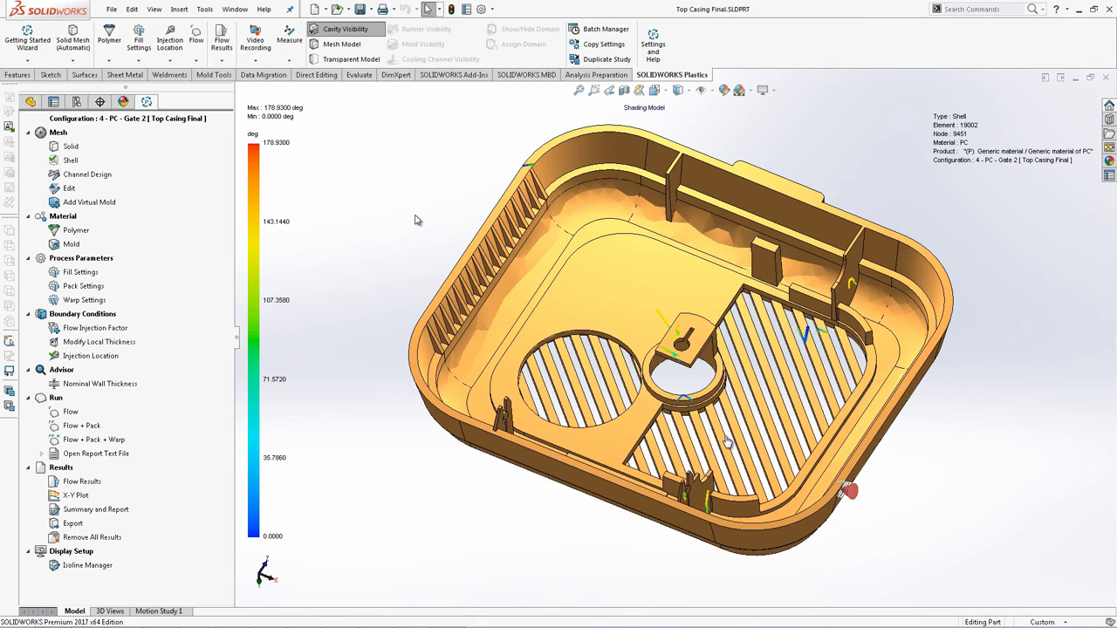
mouse_move(687, 522)
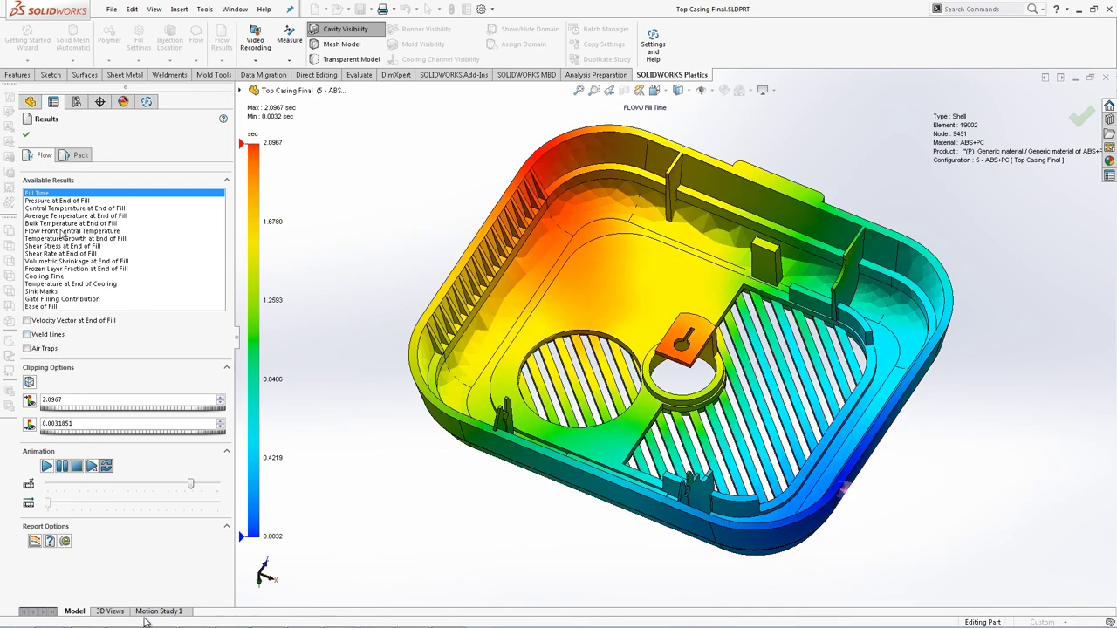
View the ABS+PC end-of-fill pressure and cooling time (1.1381–22.7819 sec) plots, then show the Step 00 slide.
click(54, 201)
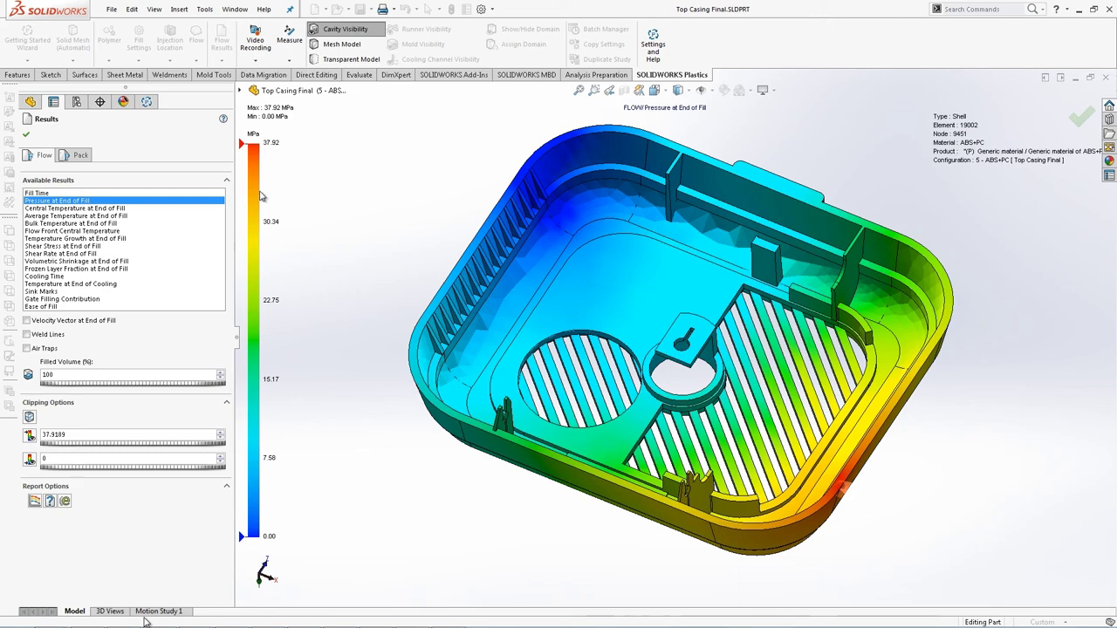
click(49, 276)
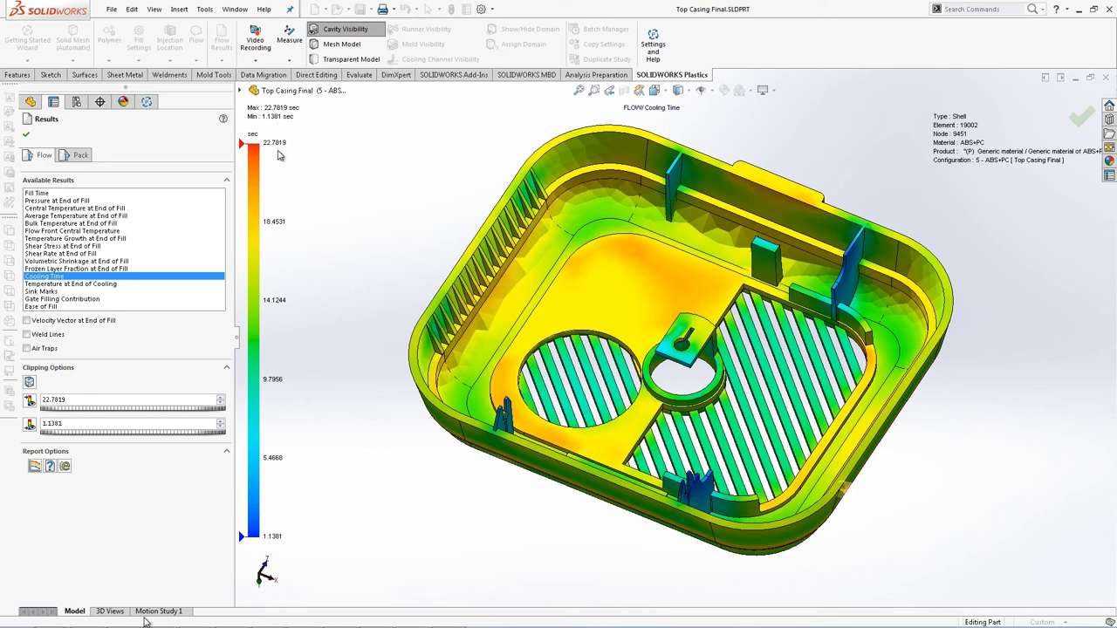
key(alt+Tab)
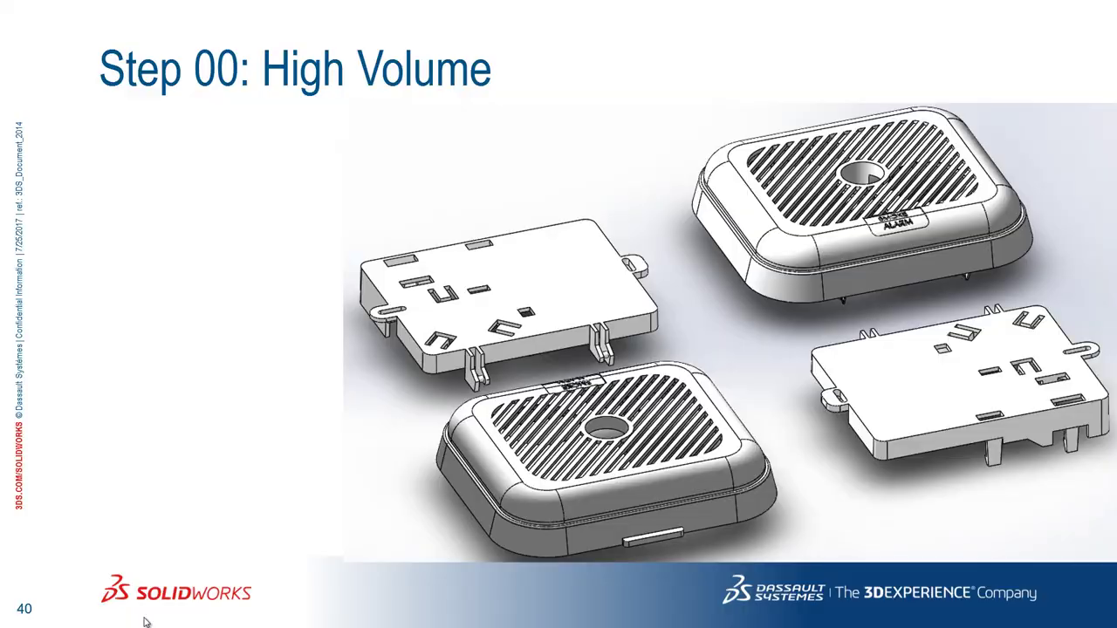